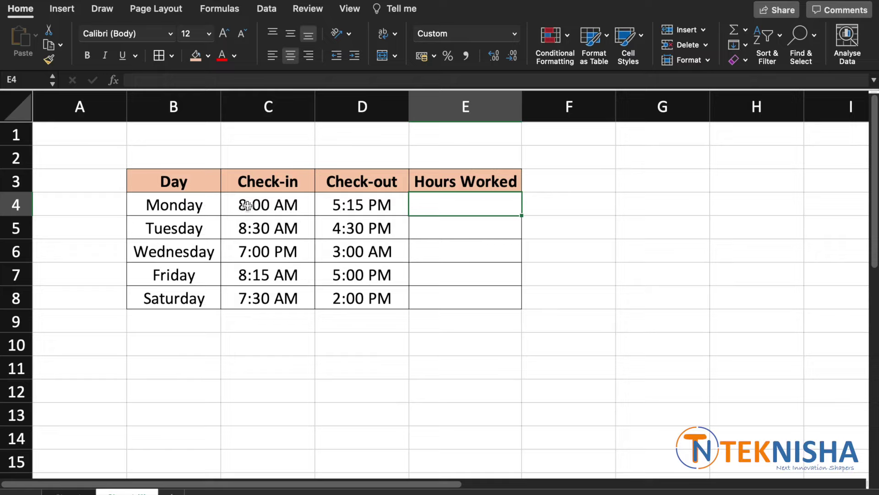
Step: Type the label 'Total' in cell D10 below the table
left_click(383, 340)
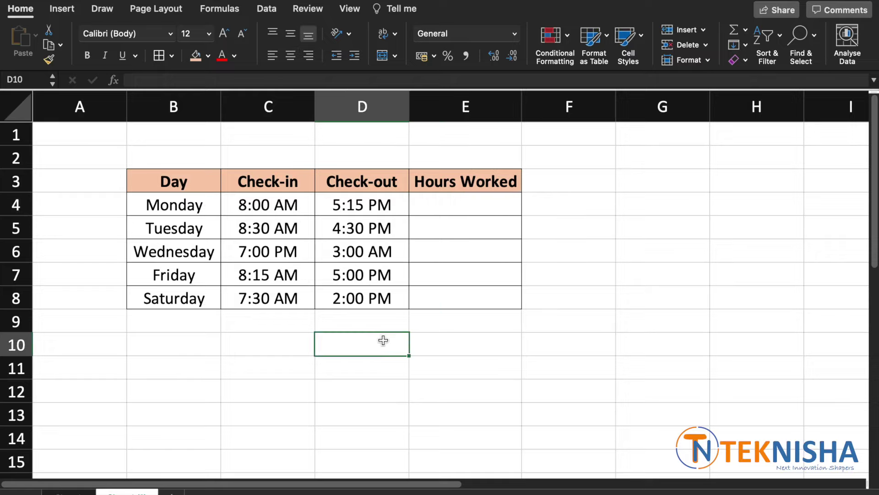
type("Total")
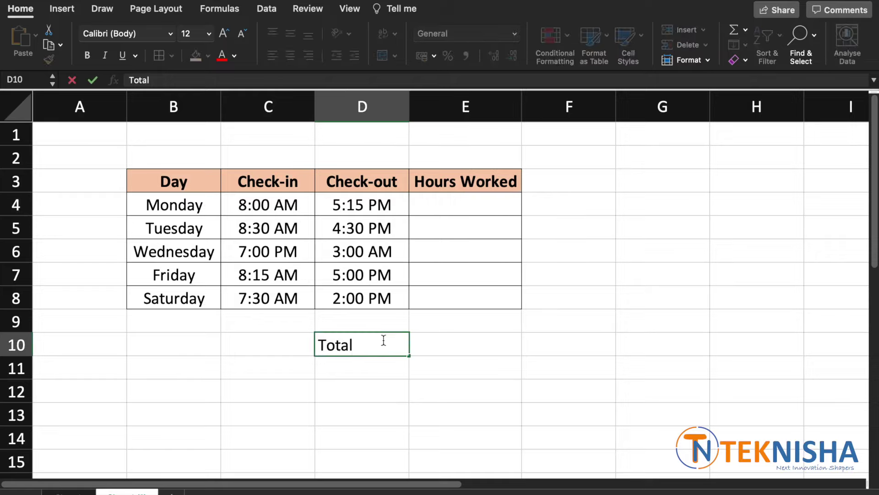
key("Return")
key("Up")
key("Right")
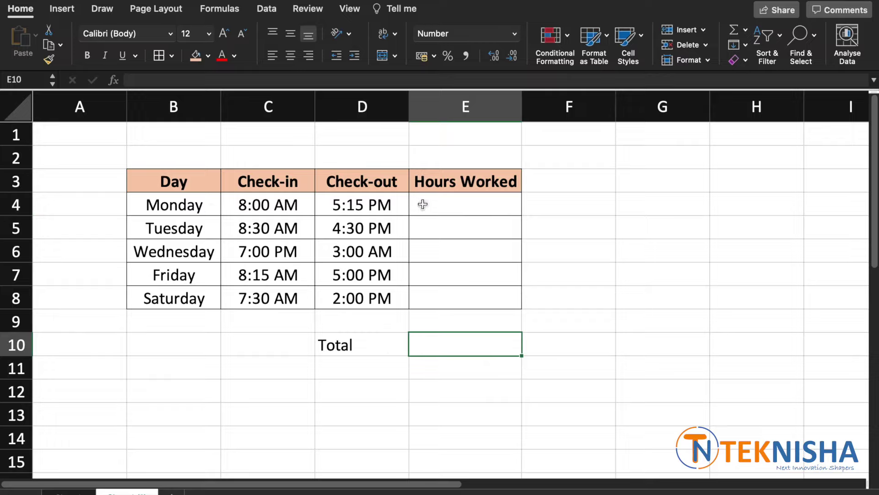
Step: Enter =(D4-C4)*24 in E4 for Monday's Hours Worked
left_click(445, 208)
type("=")
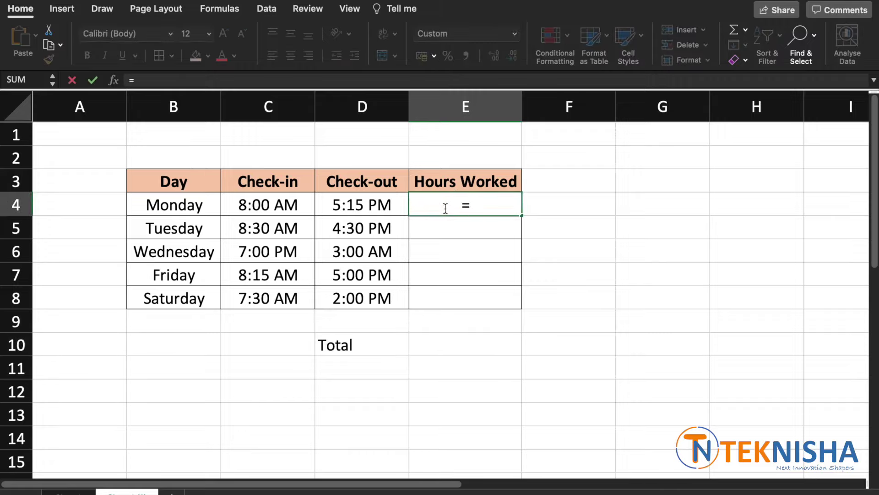
type("(")
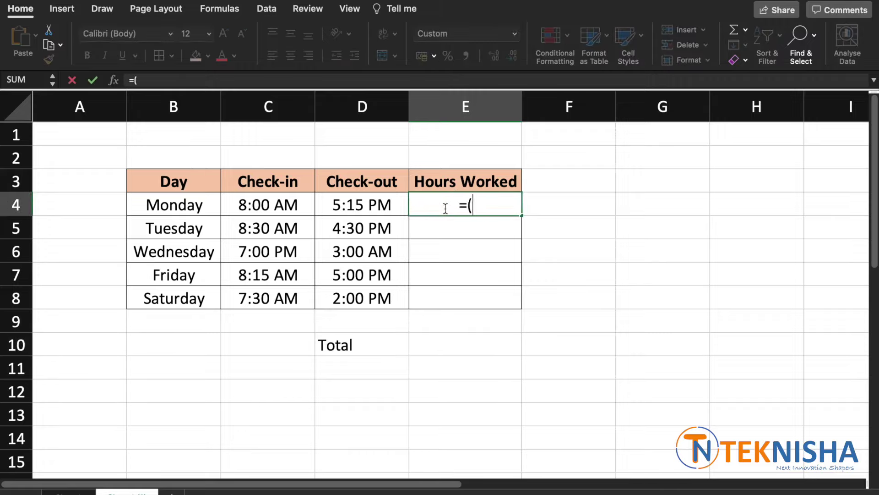
left_click(373, 205)
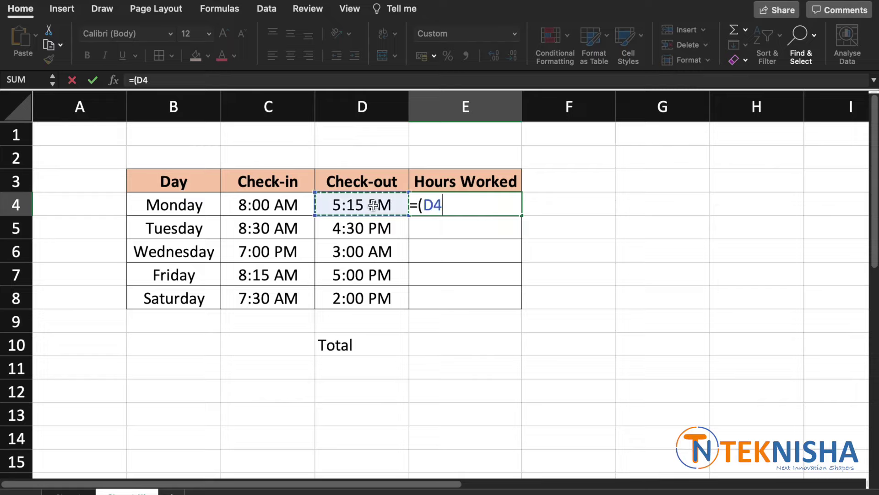
type("-")
left_click(280, 205)
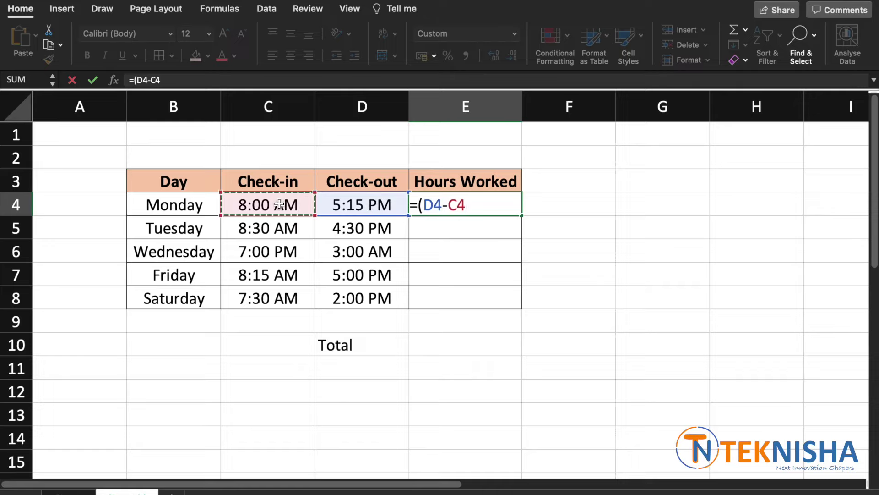
type(")*24")
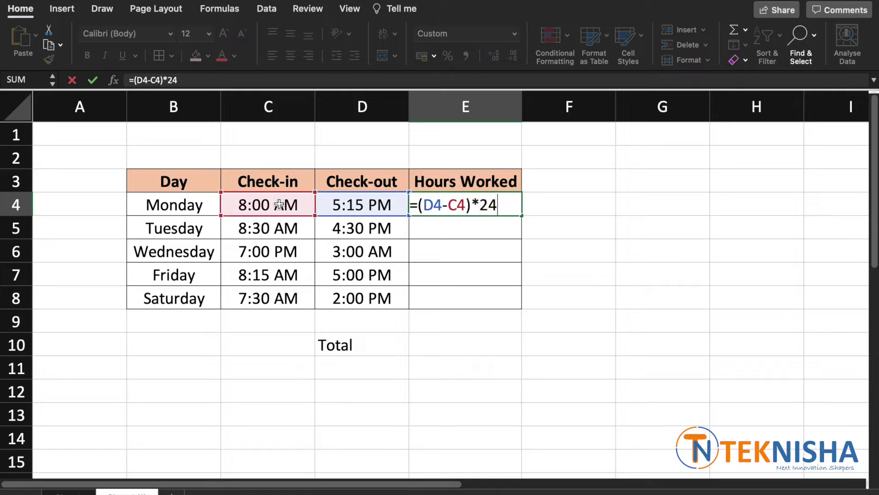
key("Return")
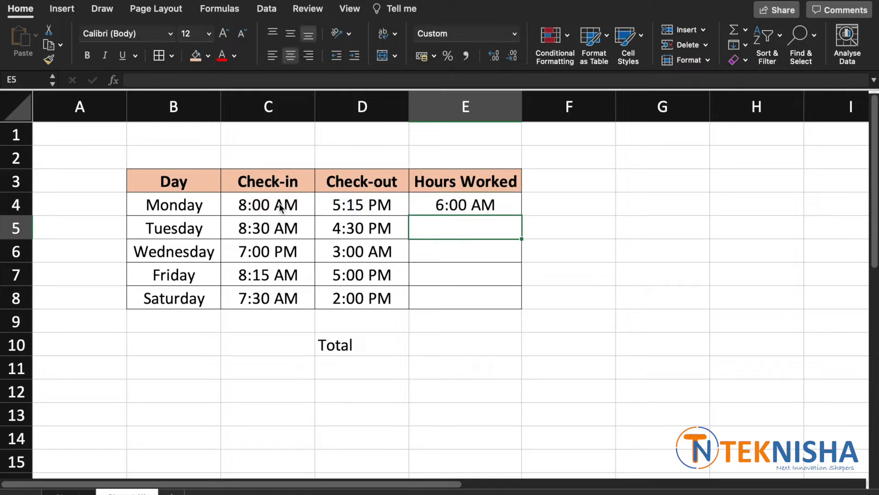
Step: Format E4 as Number and paste its formula into Tuesday through Saturday (E5:E8)
left_click(490, 208)
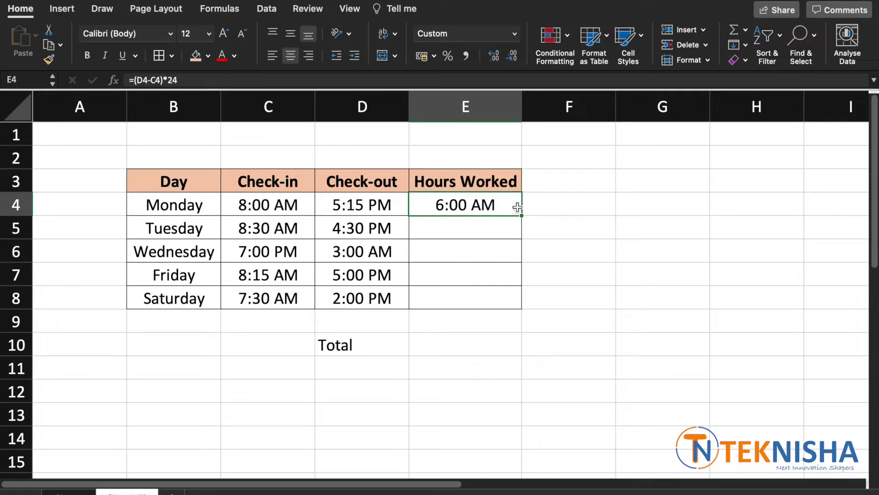
left_click(515, 39)
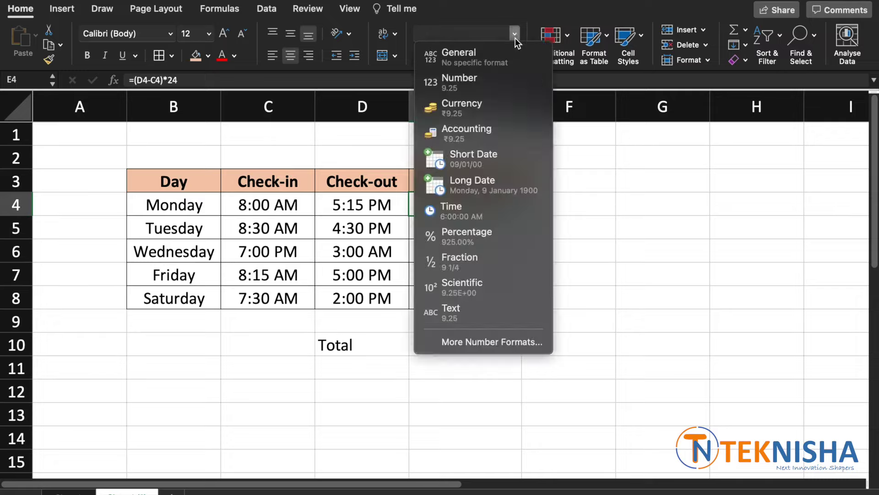
left_click(480, 81)
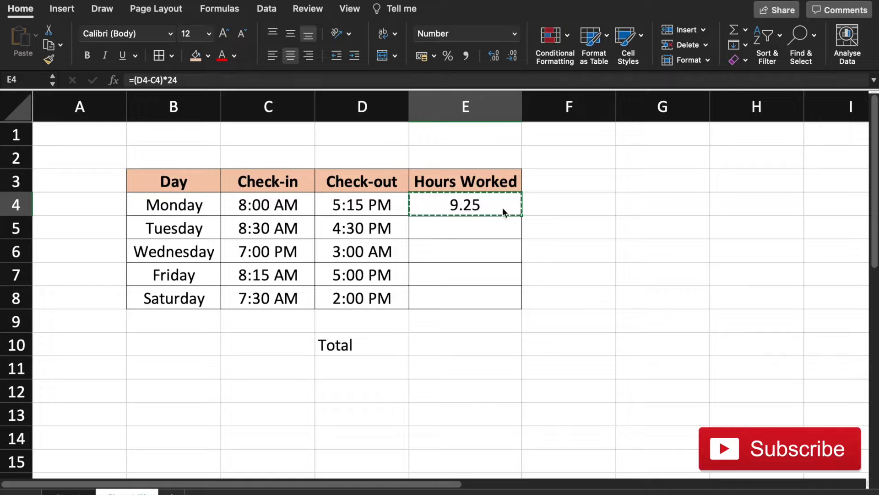
left_click_drag(477, 228, 461, 295)
type("8.00 -16.00 8.75 6.50")
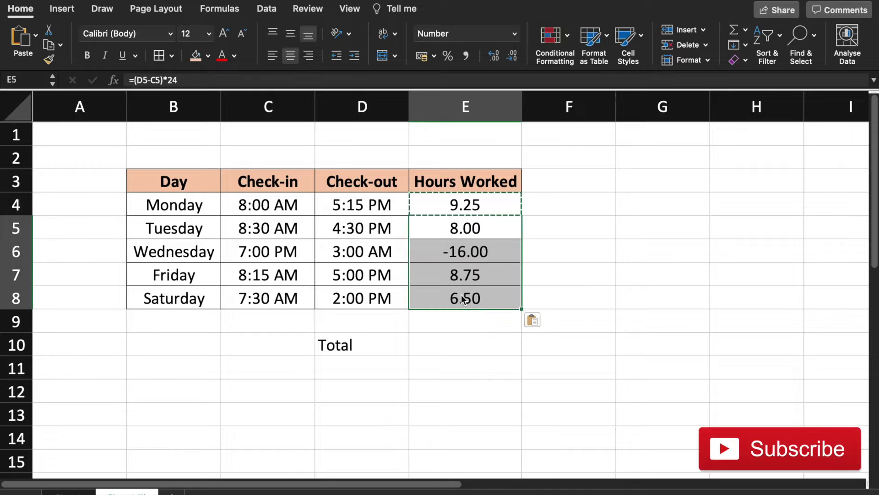
Step: Inspect Wednesday's -16.00 result, then clear all Hours Worked cells E4:E8
left_click(513, 248)
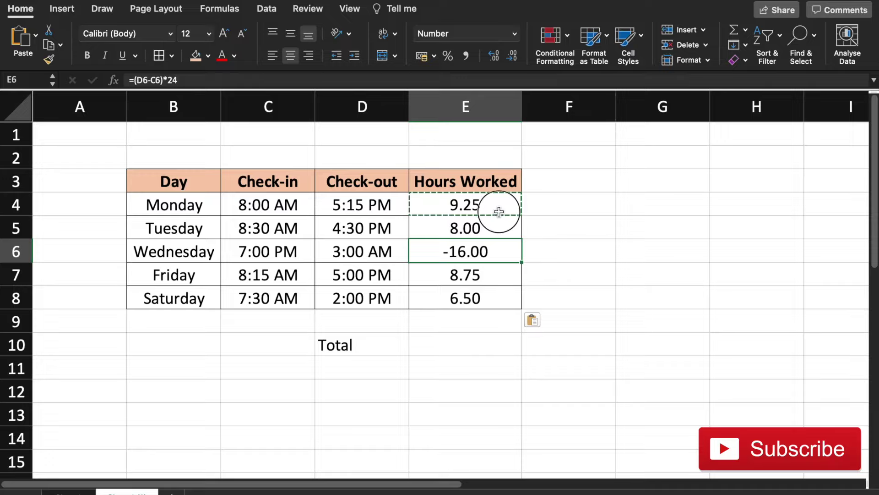
left_click_drag(503, 209, 488, 293)
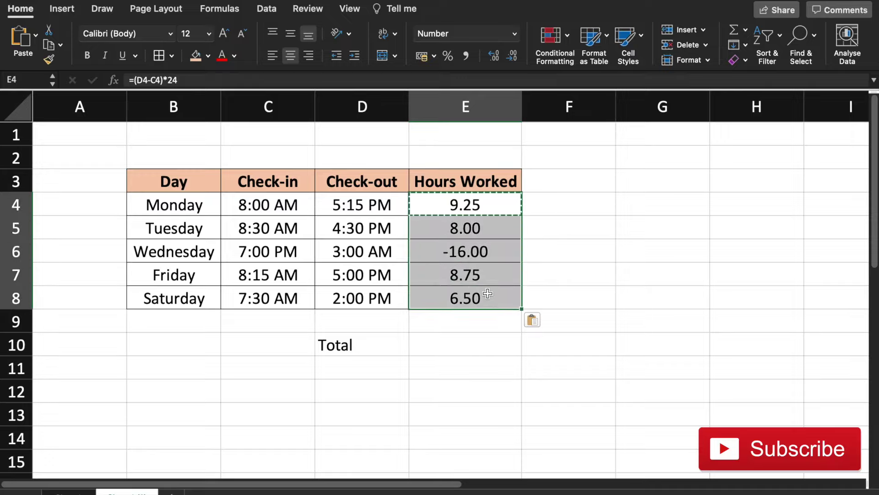
key("Delete")
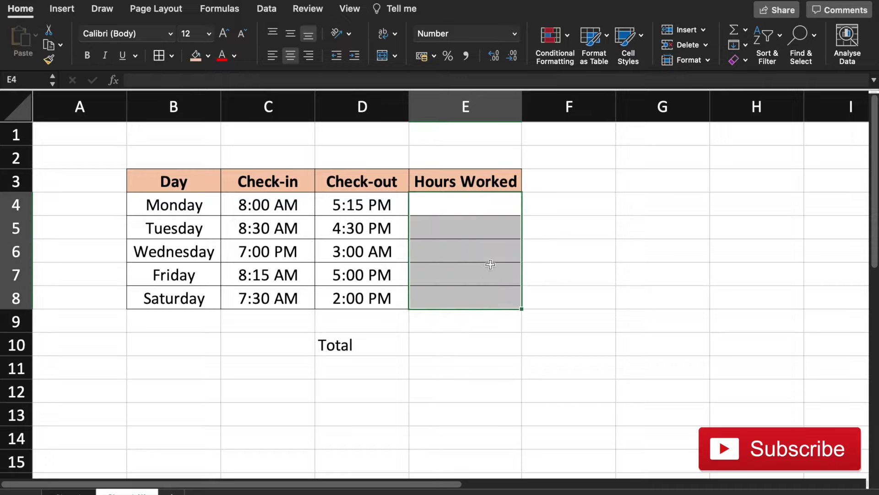
Step: Enter =IF(D4>C4,(D4-C4),(D4-C4+1))*24 in E4 and fill it down to E8
left_click(463, 213)
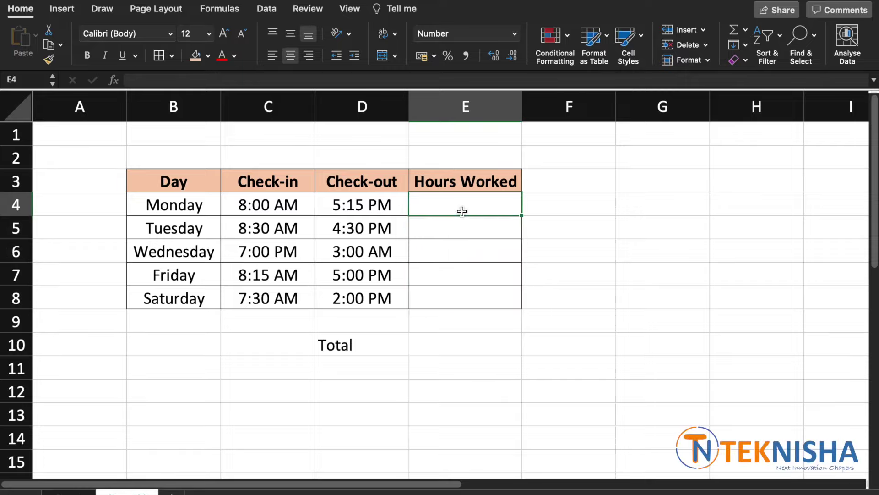
type("=")
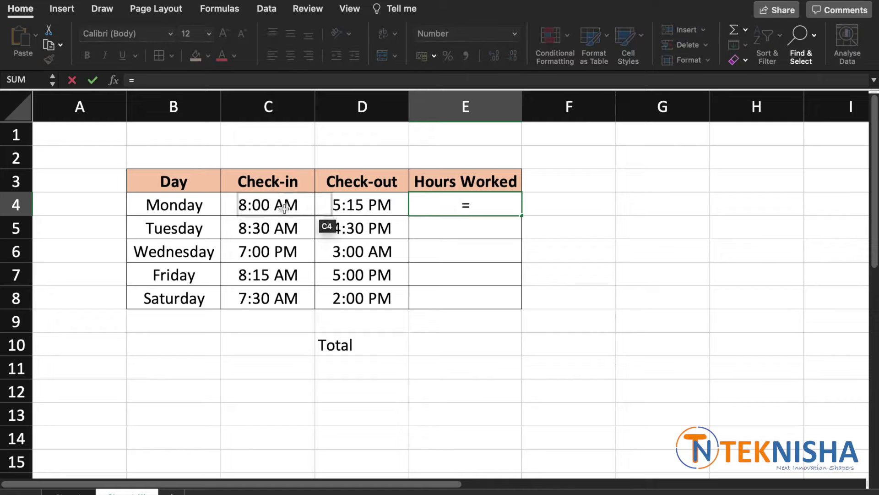
type("IF(")
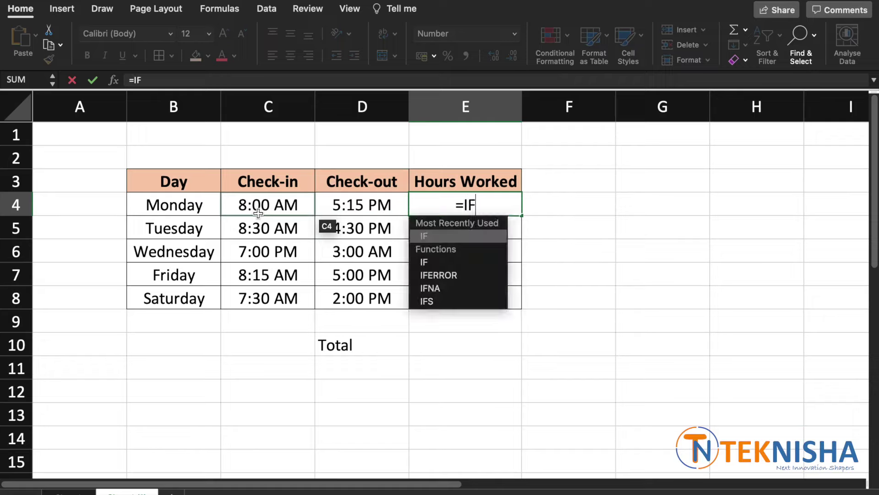
left_click(340, 207)
type(">")
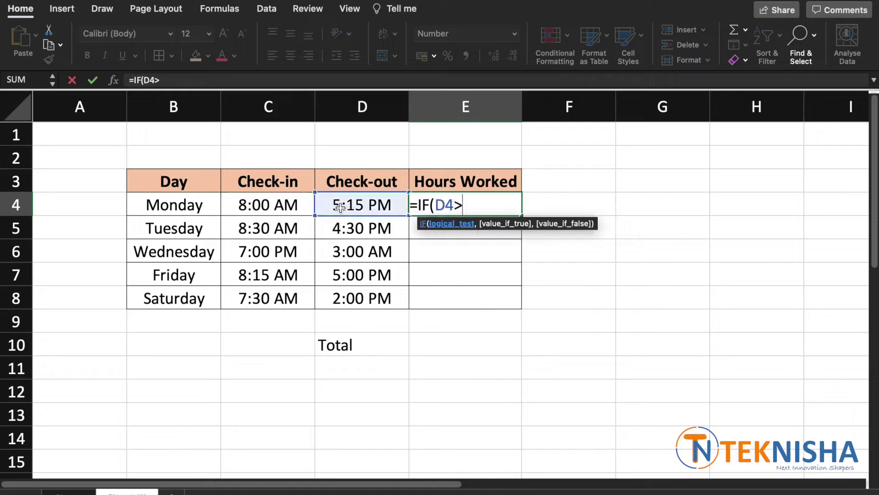
left_click(263, 203)
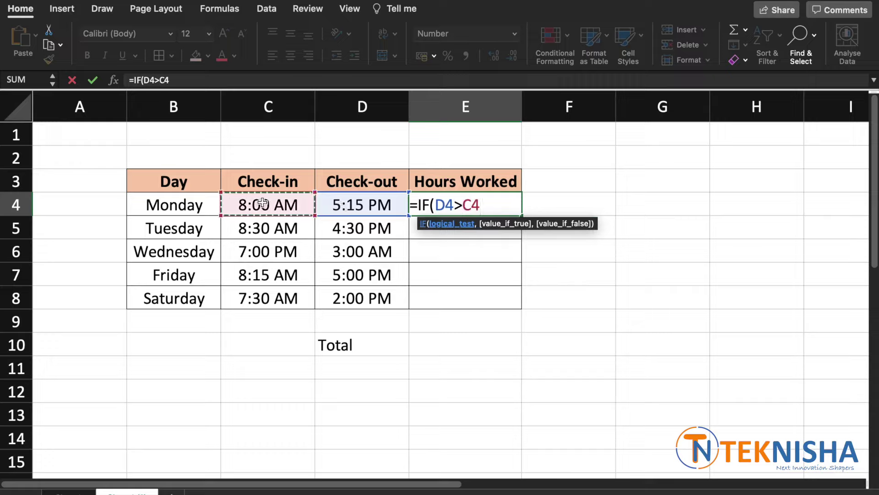
type(",(")
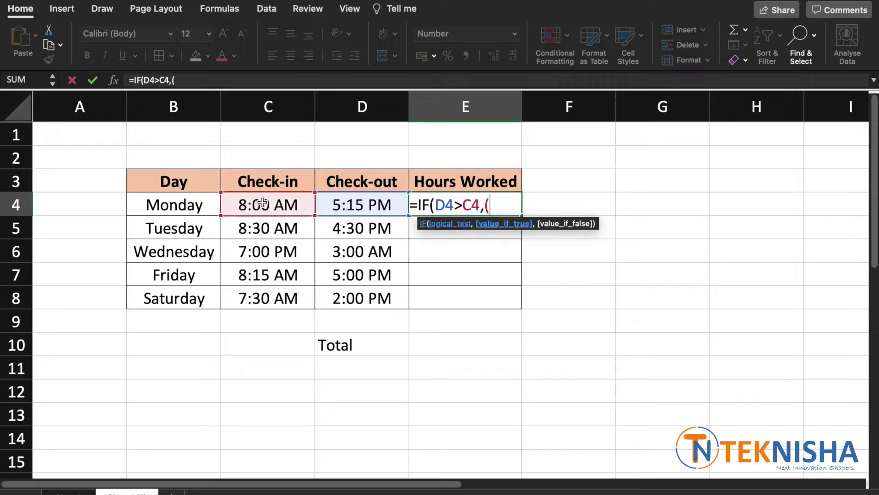
type("D4")
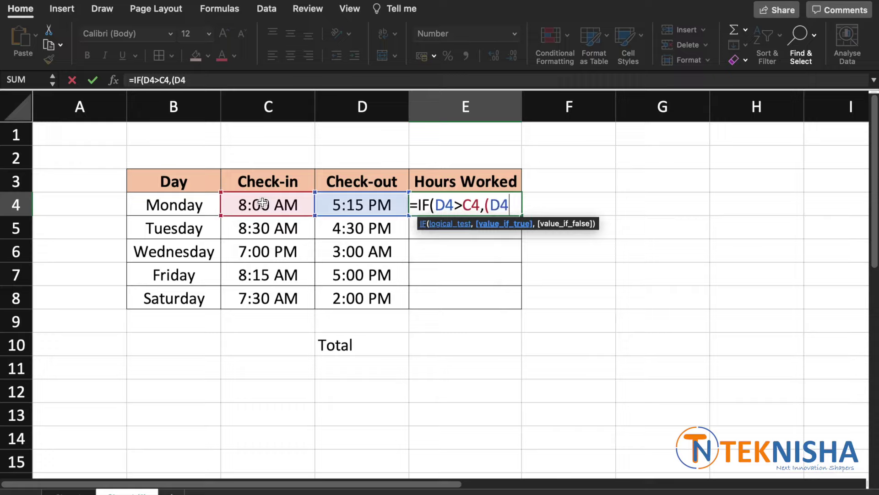
type("-C4)")
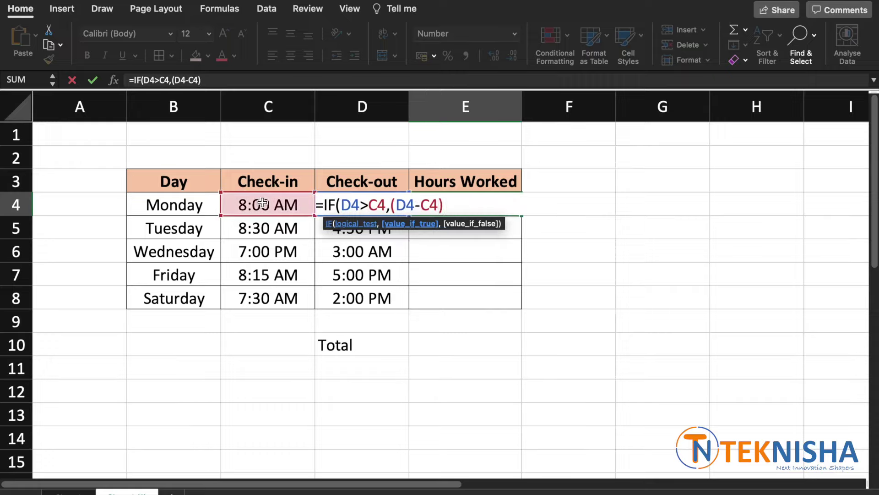
type(",")
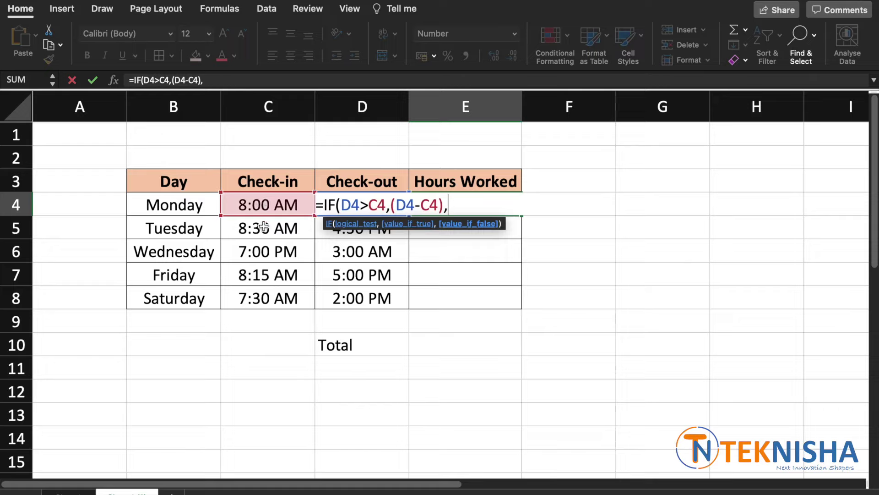
type("(D4-C4+1")
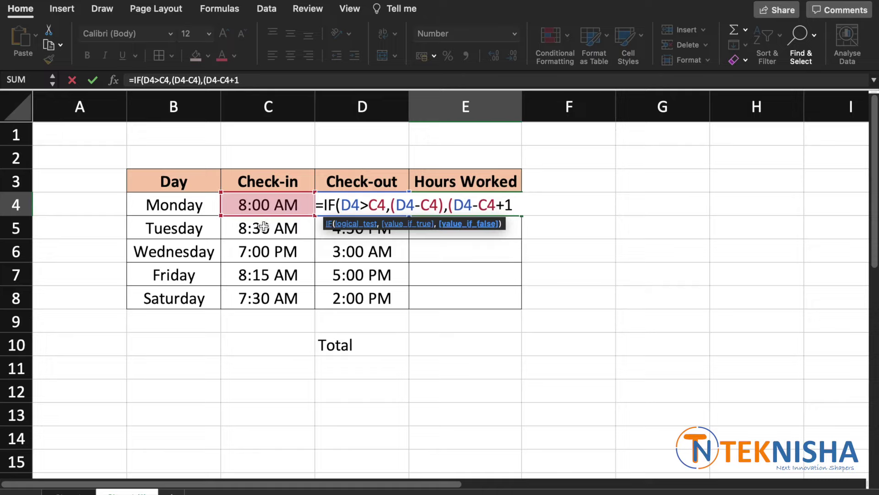
type("))")
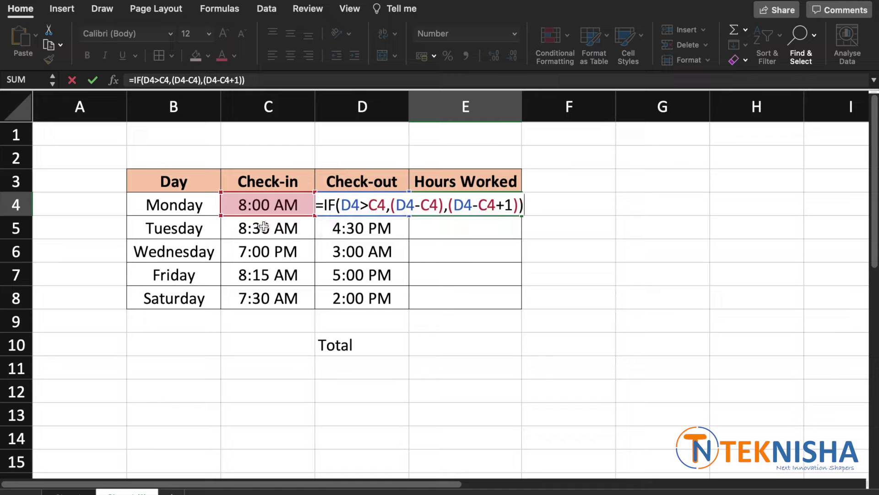
type("*24")
key("Return")
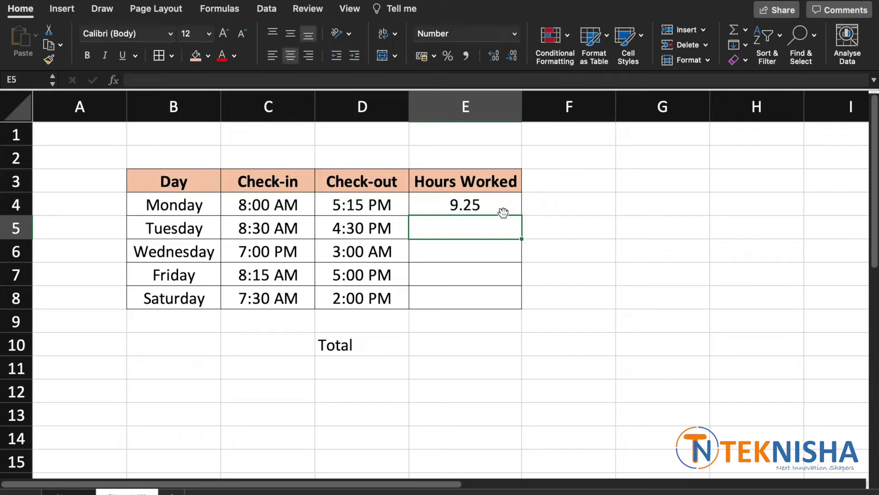
left_click(504, 209)
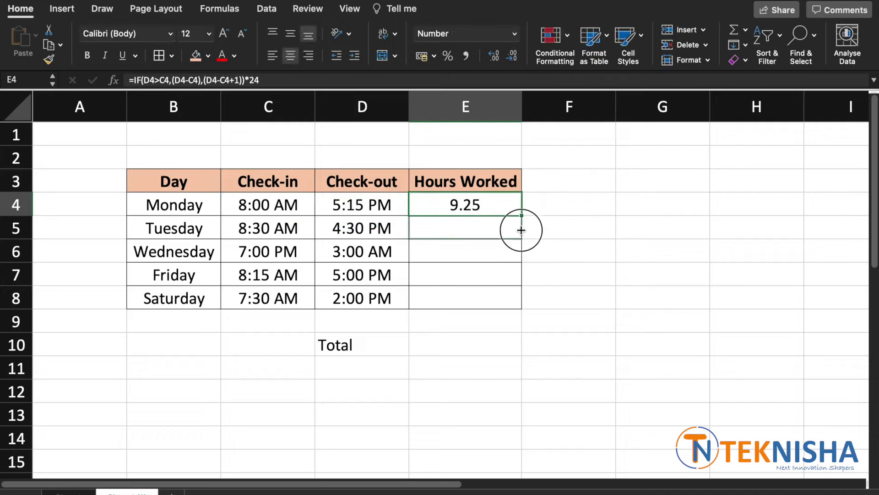
left_click_drag(521, 230, 509, 300)
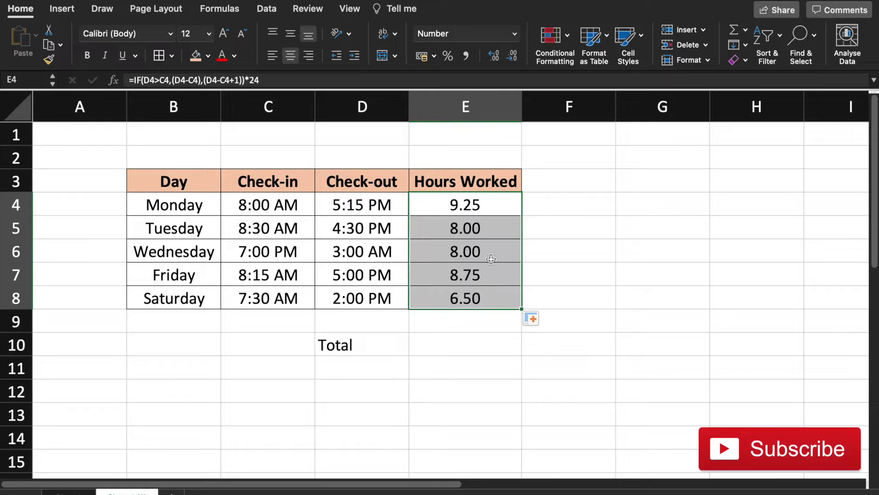
Step: Enter =sum(E4:E8) in E10 to total Hours Worked as 40.5
left_click(451, 349)
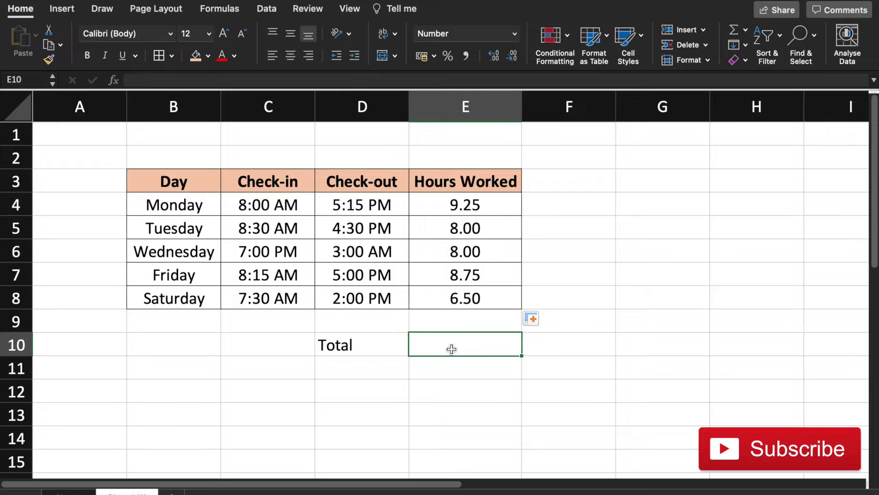
type("=sum(")
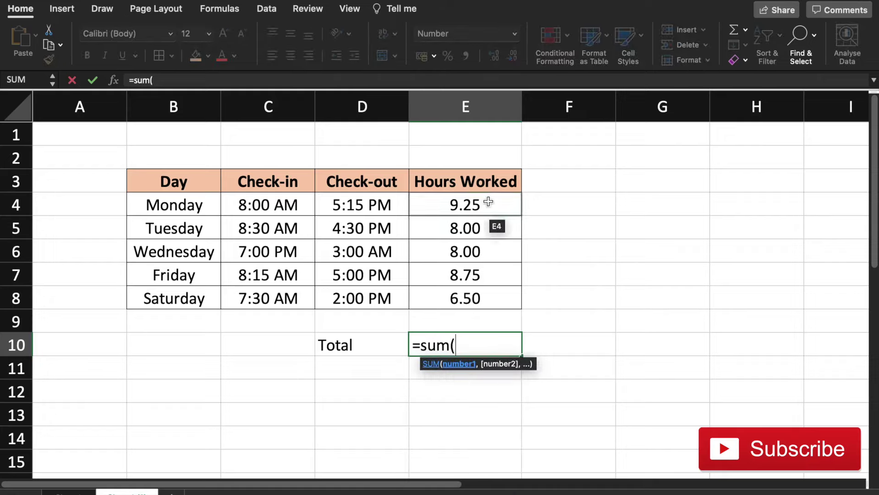
left_click_drag(489, 202, 487, 295)
type(")")
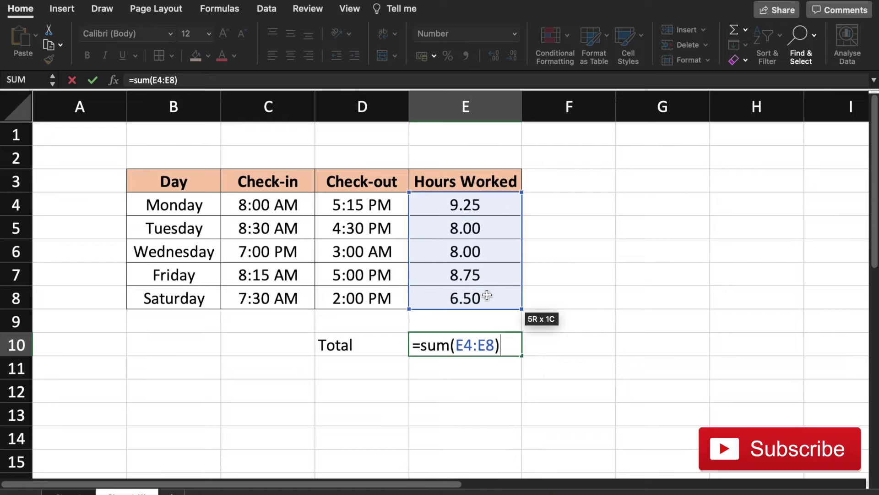
key("Return")
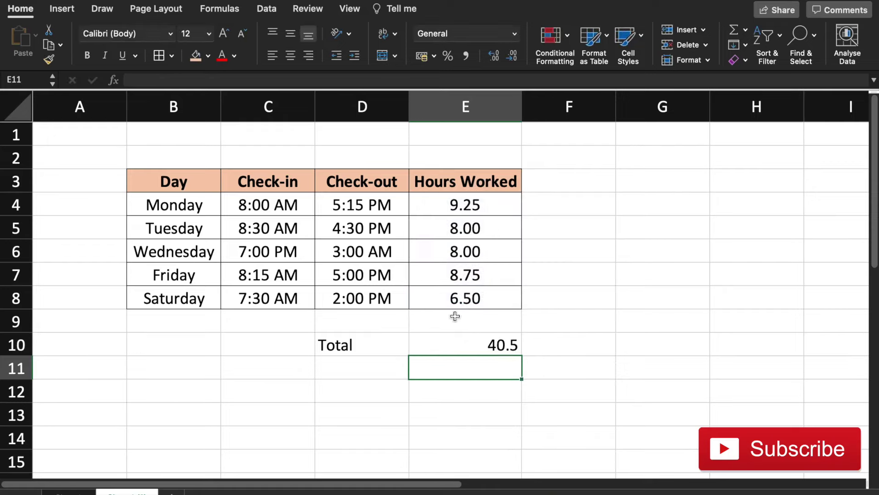
Step: Centre and bold the Total label and value in D10:E10
left_click_drag(385, 347, 500, 345)
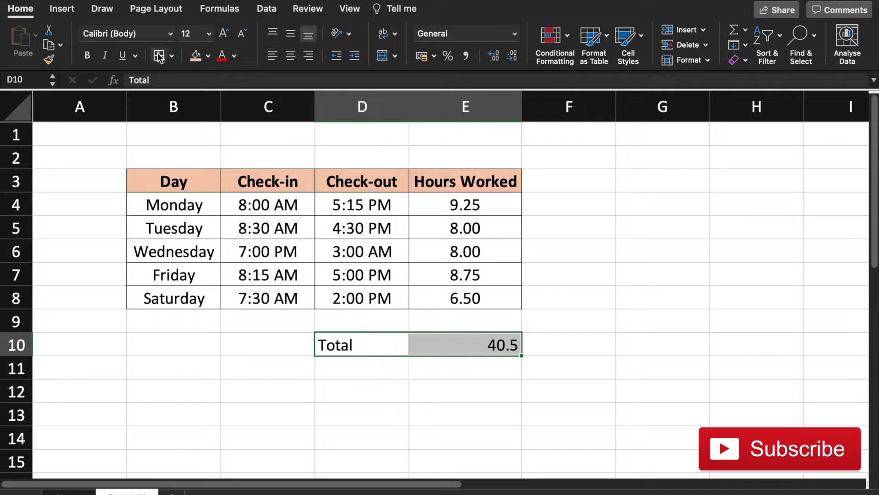
left_click(291, 57)
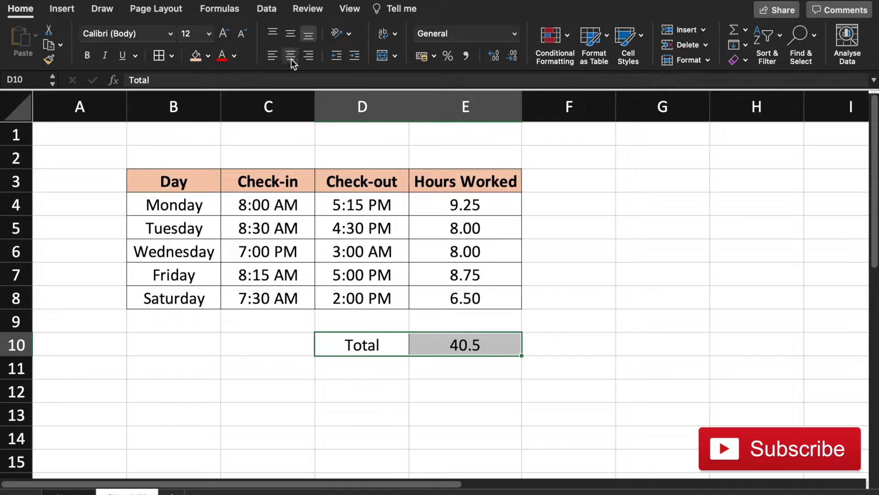
left_click(88, 55)
left_click(497, 400)
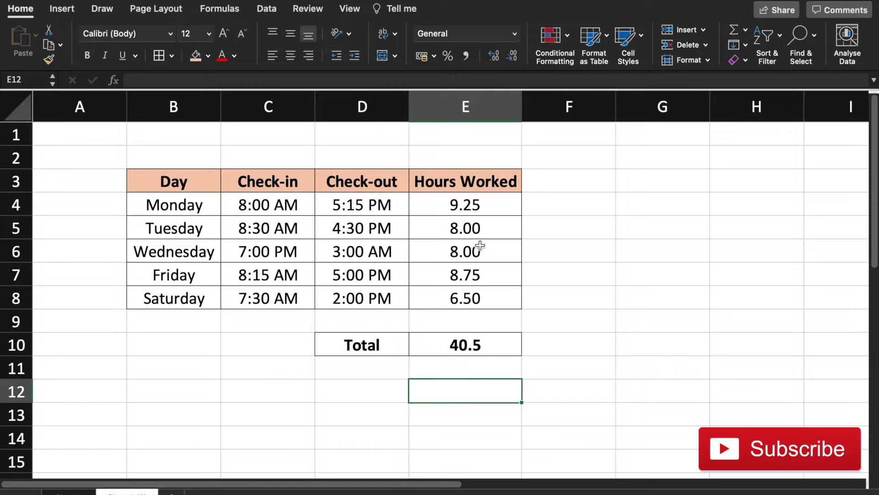
left_click(340, 225)
Step: Change Tuesday's check-out in D5 from 4:30 PM to 5:30 PM
left_click(135, 81)
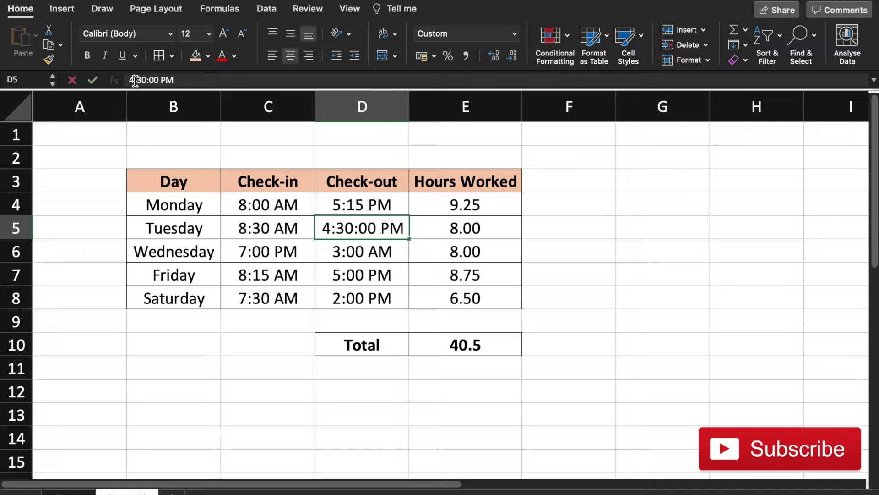
key("BackSpace")
type("5")
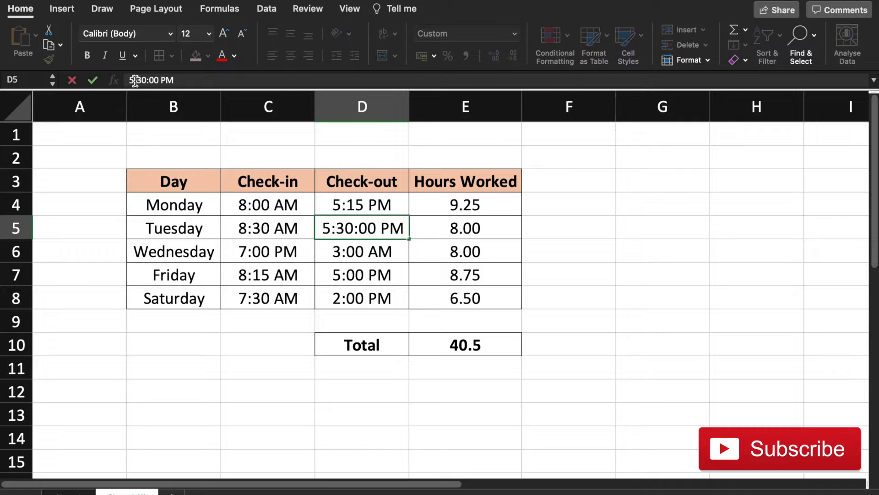
key("Return")
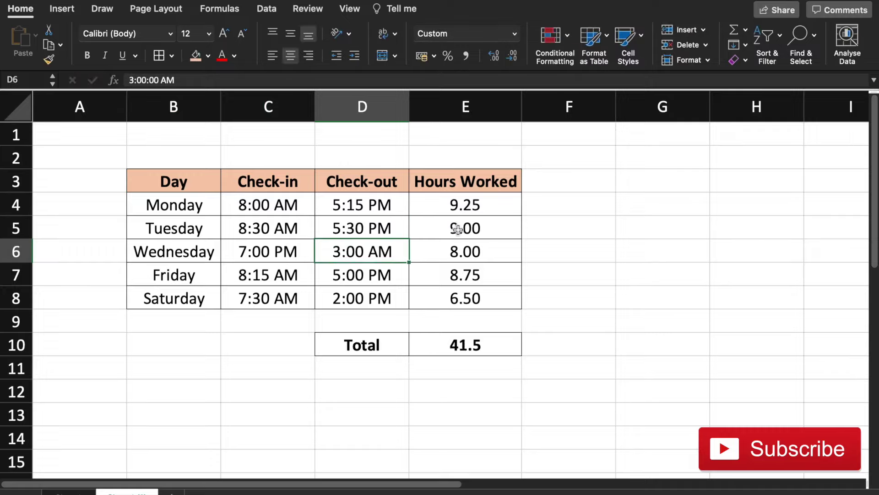